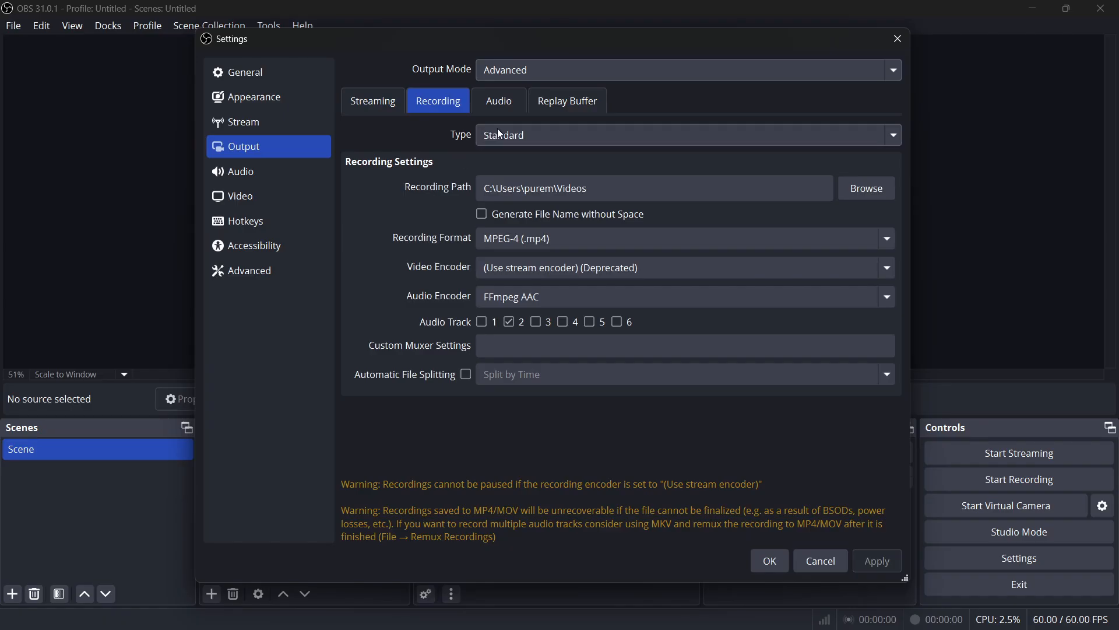
Step: Set the recording type to Standard and the recording format to MPEG-4 (.mp4)
click(519, 134)
click(507, 152)
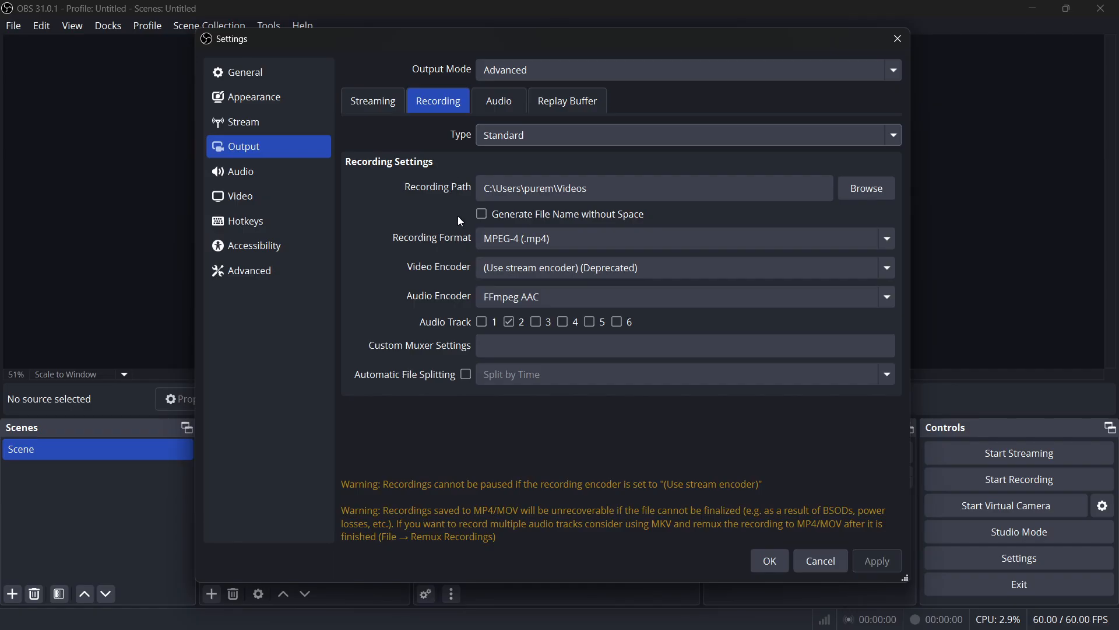
click(520, 242)
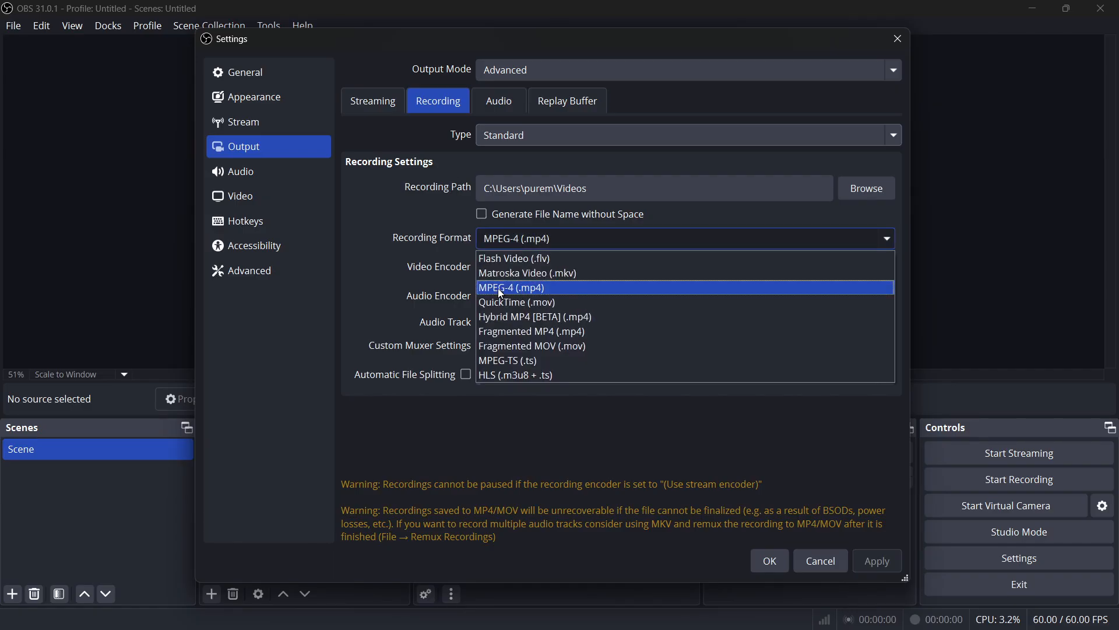
click(503, 289)
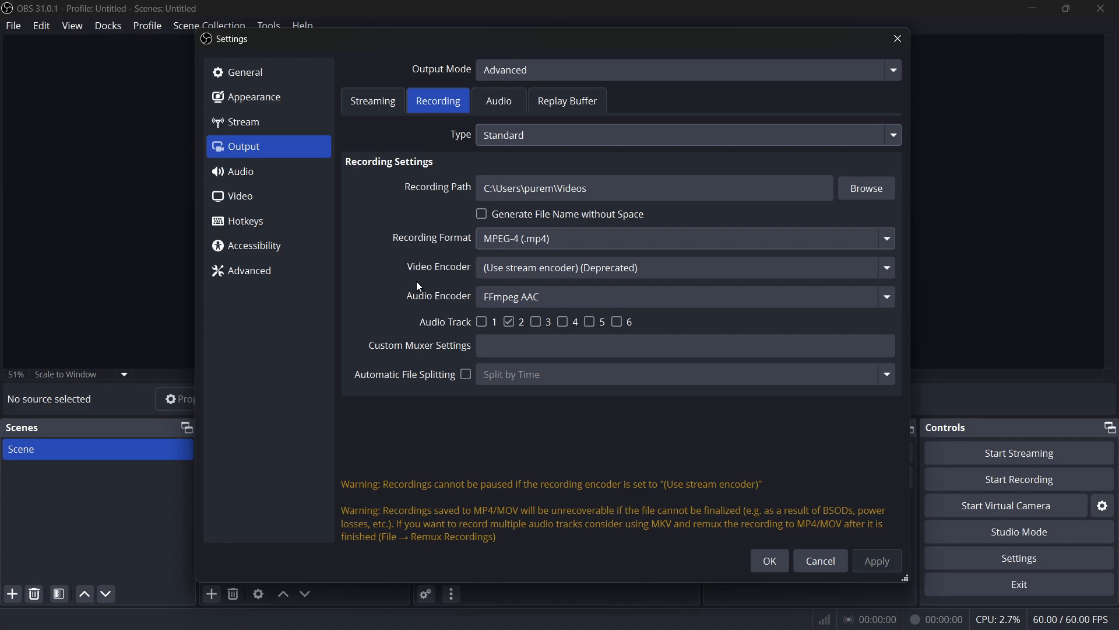
click(500, 243)
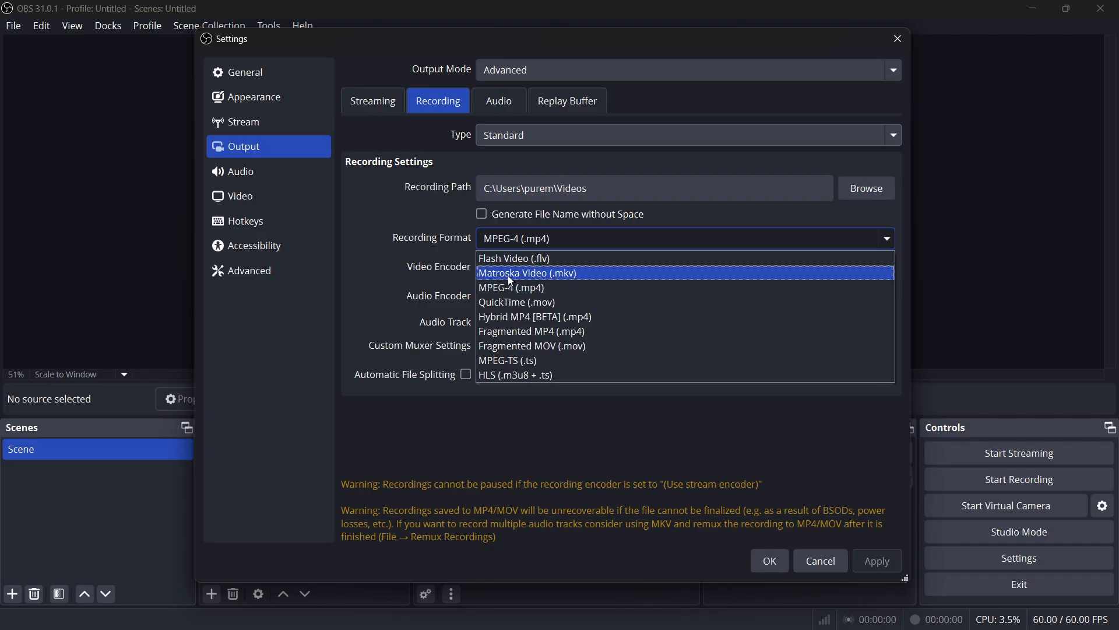
click(421, 256)
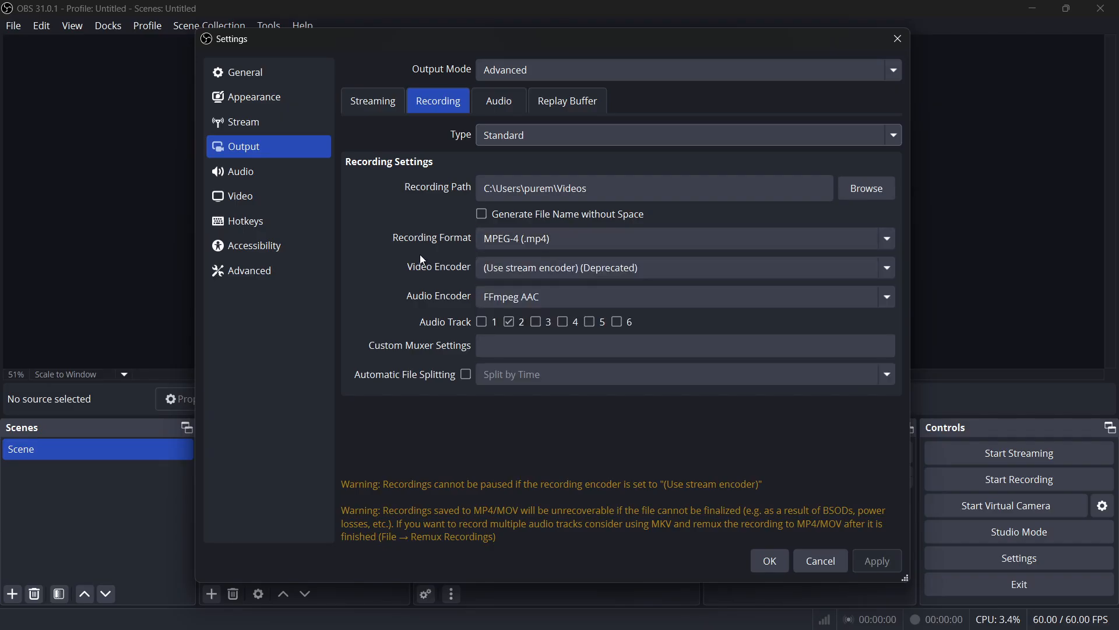
Step: Set the video encoder for the streaming output to x264
click(377, 112)
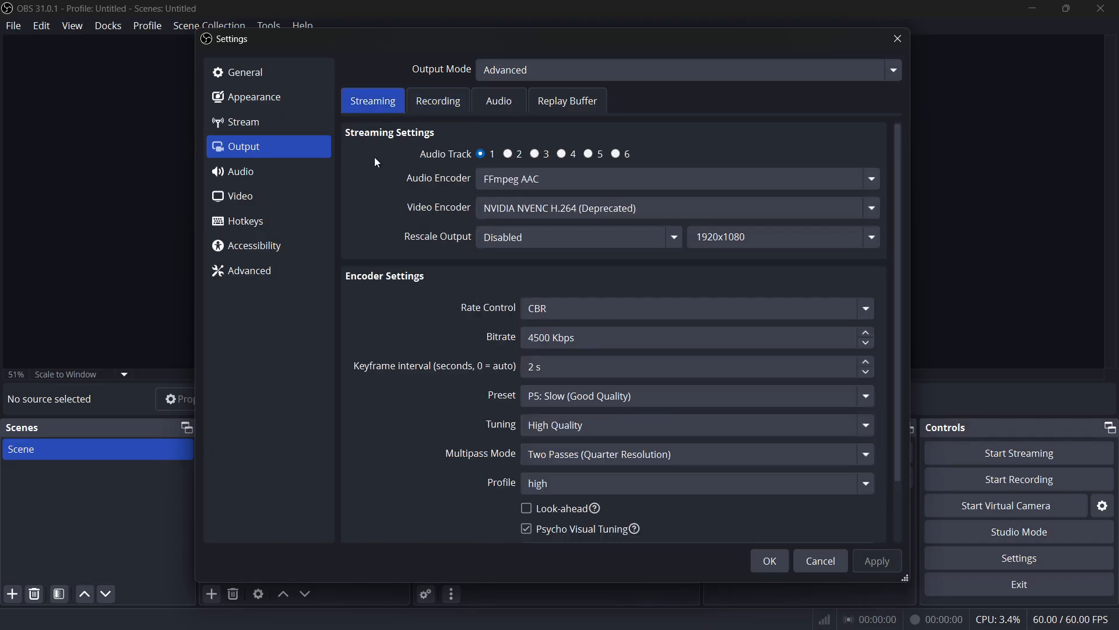
click(516, 210)
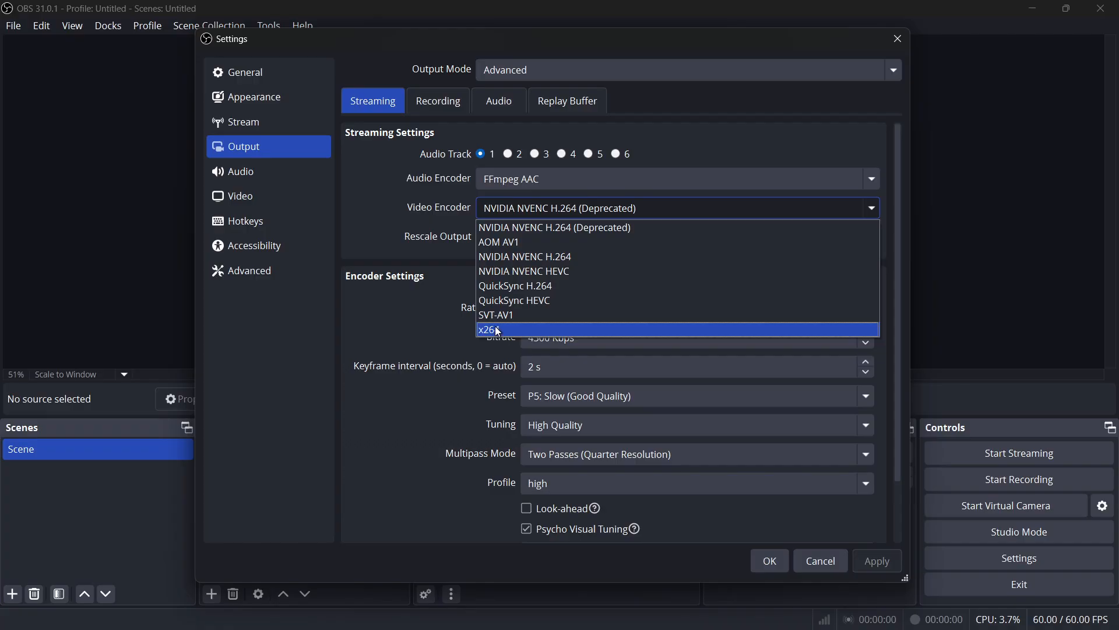
click(385, 216)
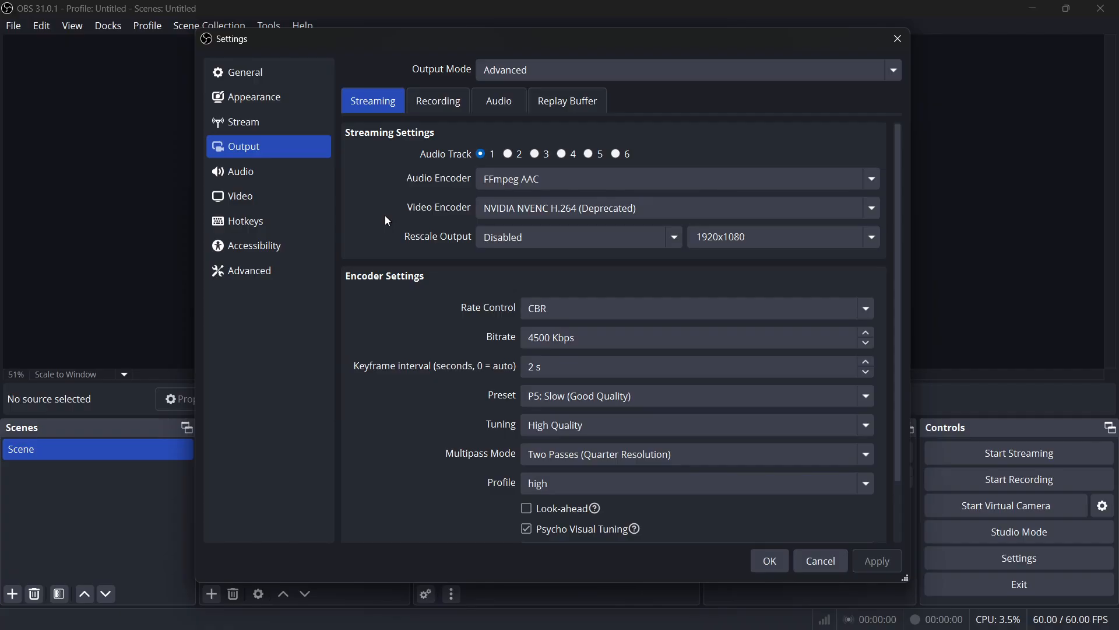
click(513, 208)
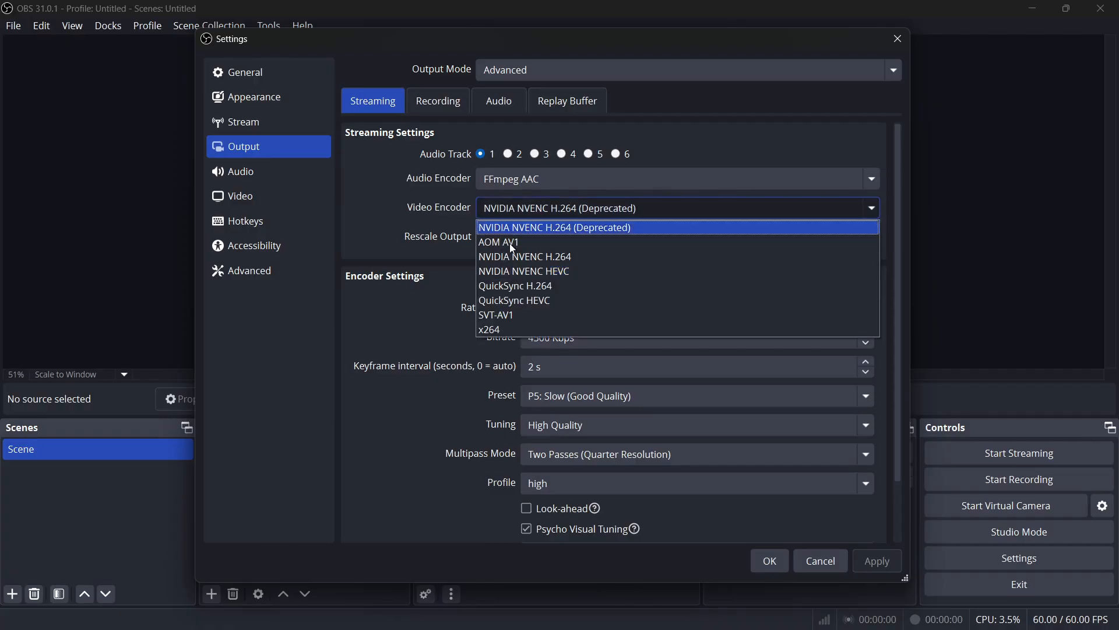
click(493, 330)
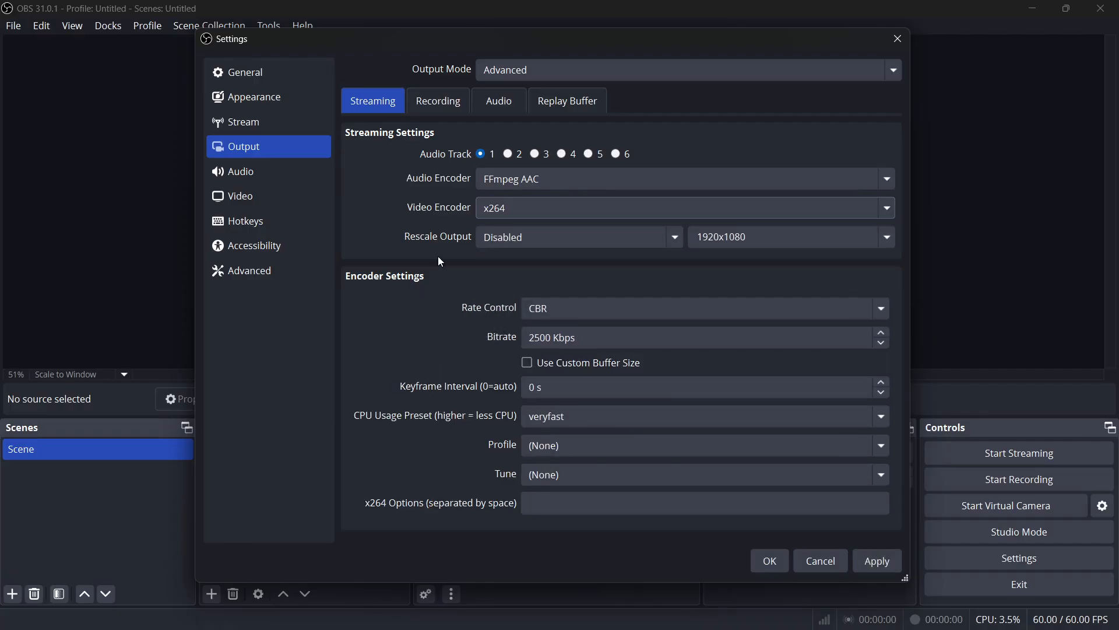
click(485, 207)
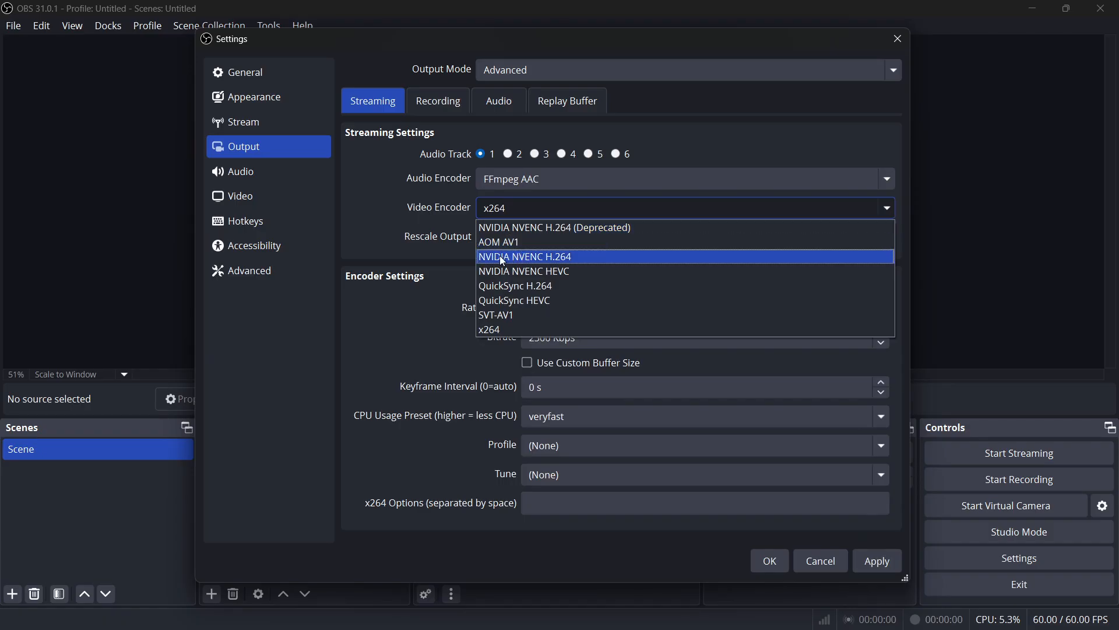
click(502, 257)
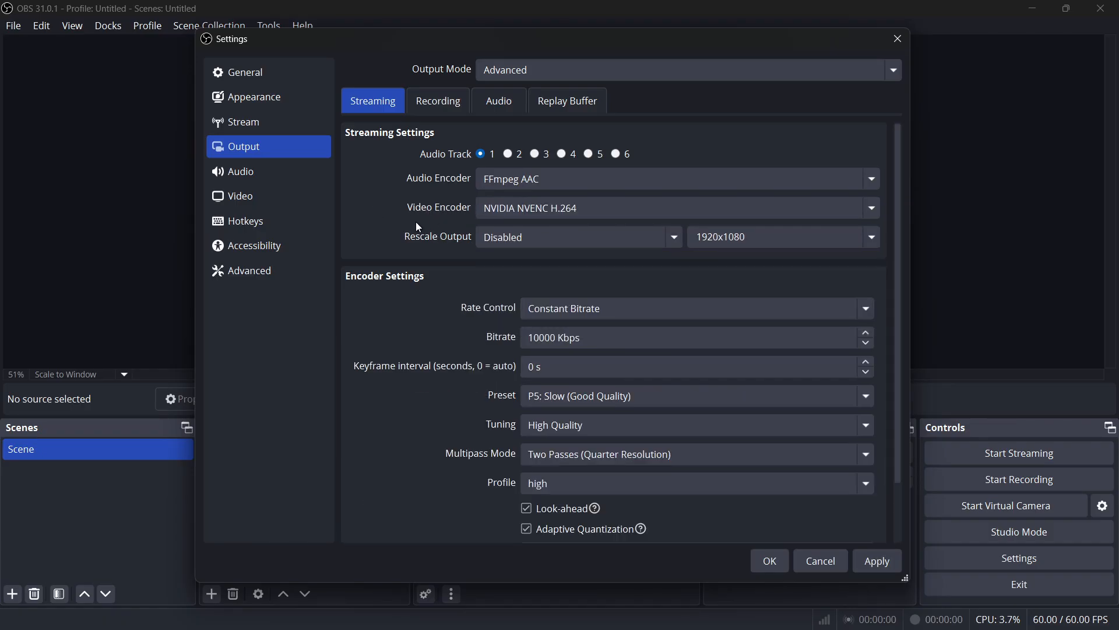
click(486, 210)
click(494, 329)
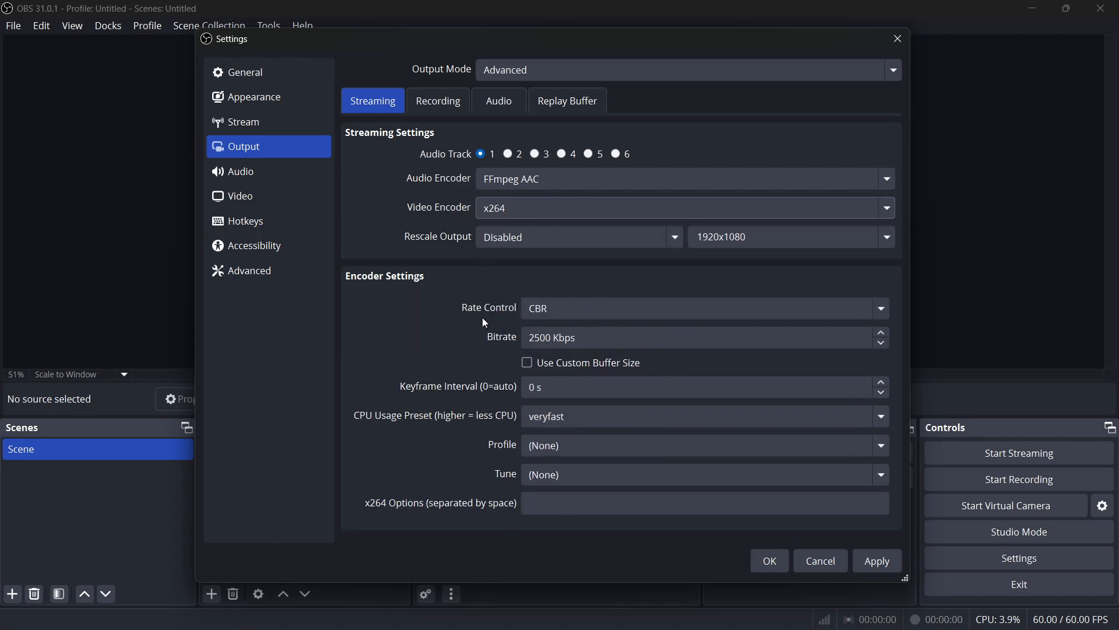
Step: Set the streaming encoder's rate control to CBR and its bitrate to 4500 Kbps
click(539, 310)
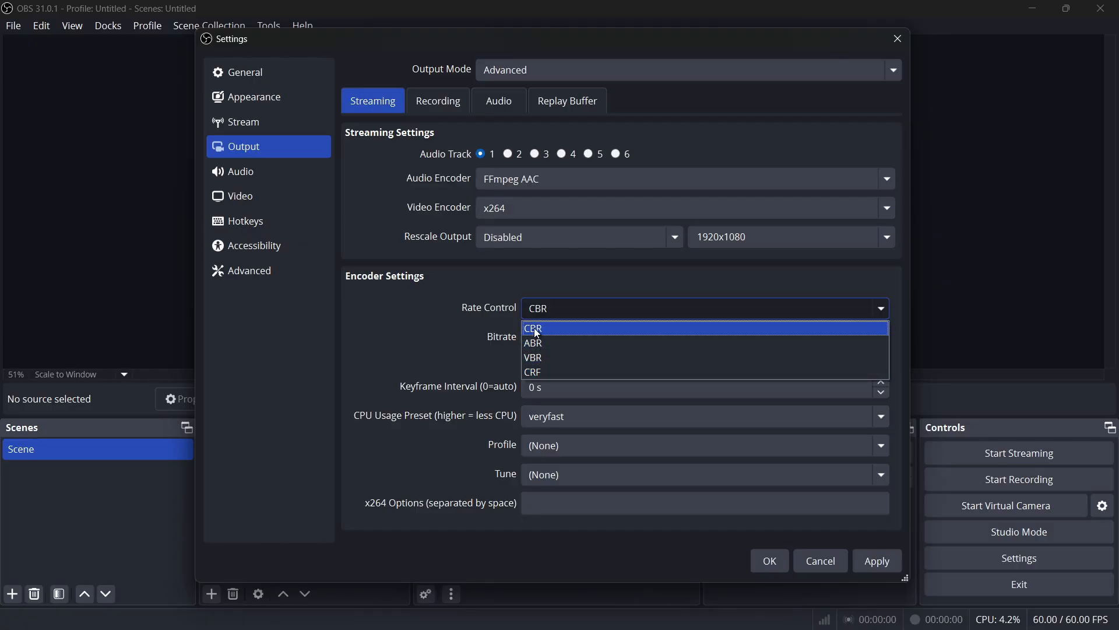
click(541, 334)
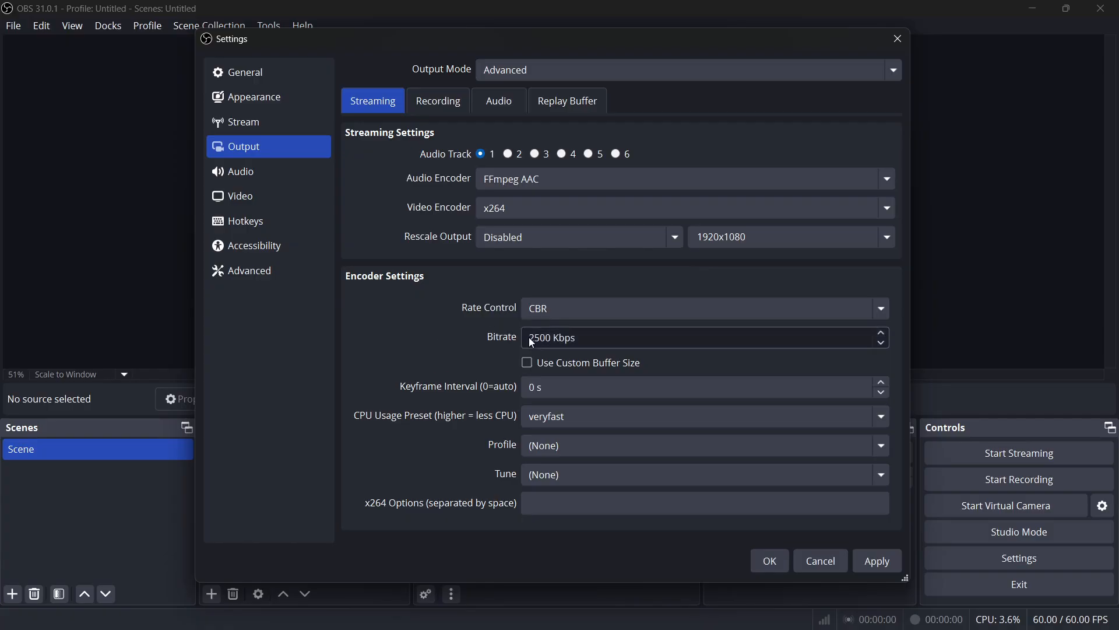
click(575, 338)
scroll(883, 338, up, 3)
text(4500)
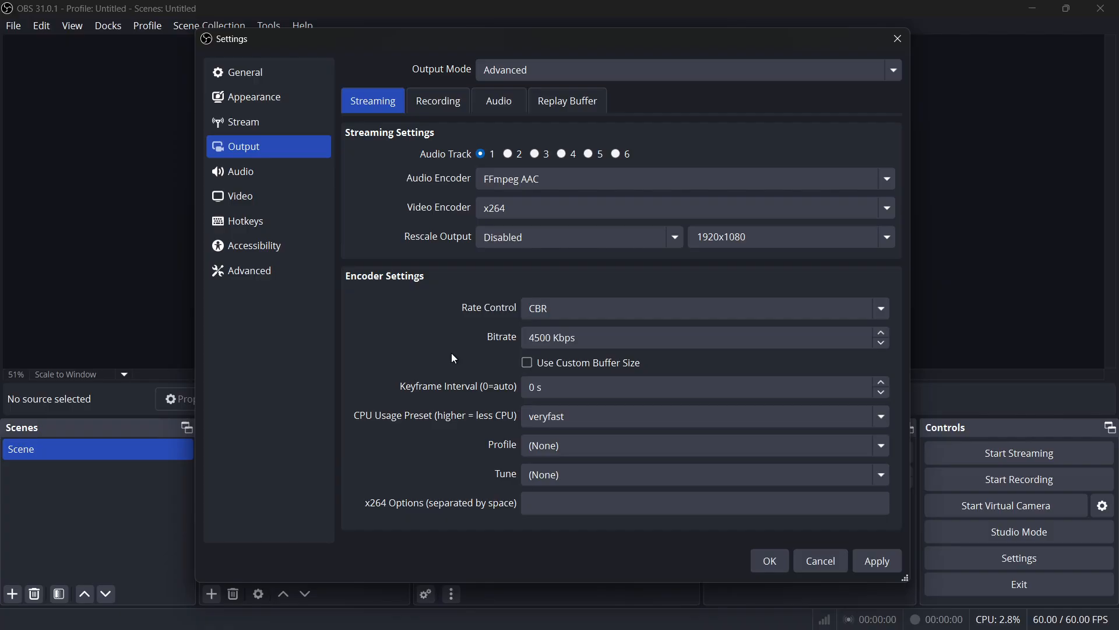
Step: Set the streaming bitrate to 7500 Kbps
drag(552, 338, 531, 339)
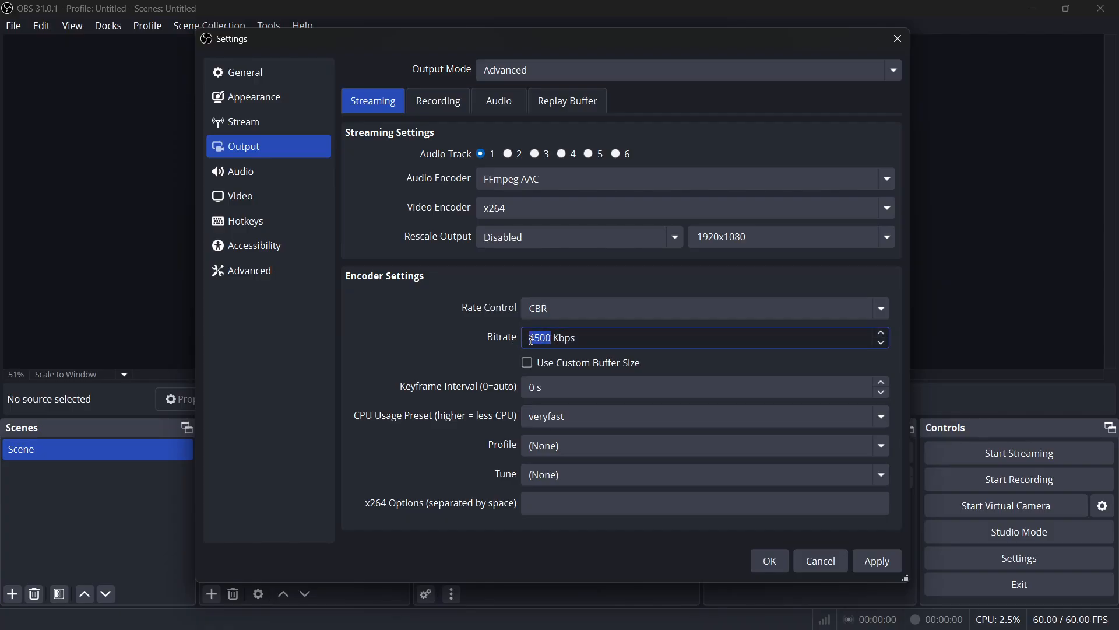
text(7500)
click(384, 364)
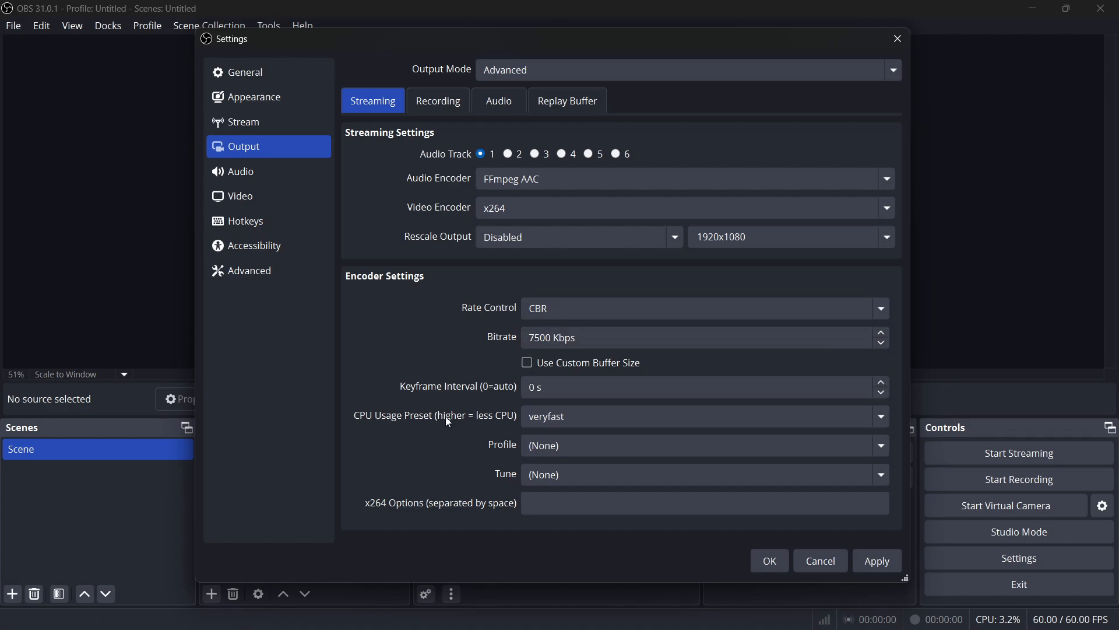
Step: Set the x264 encoder's CPU usage preset to ultrafast
click(574, 416)
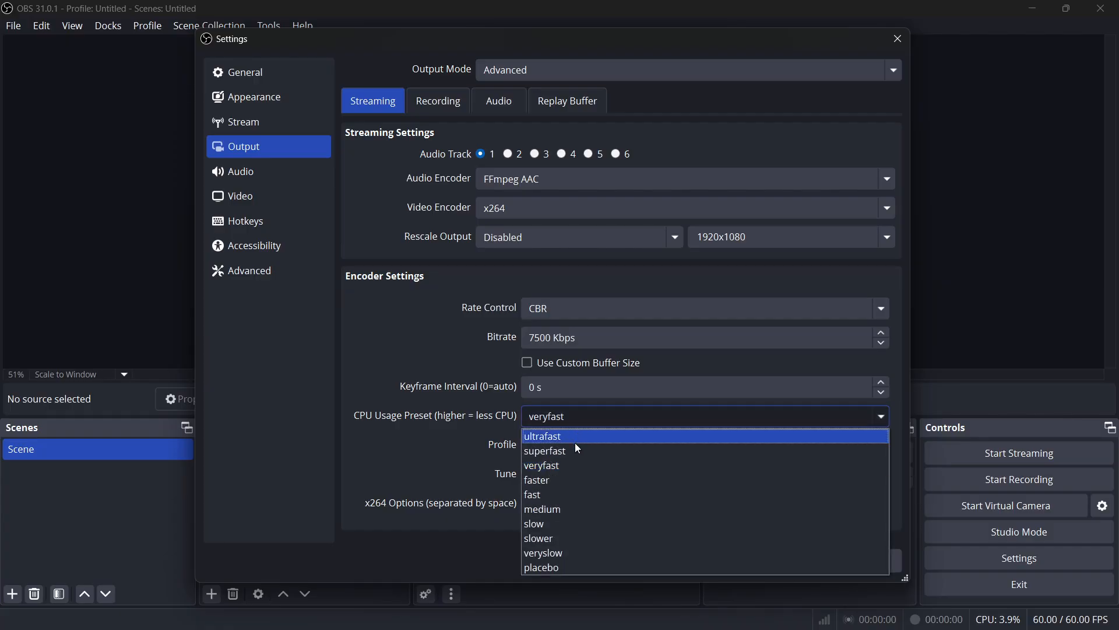
click(576, 495)
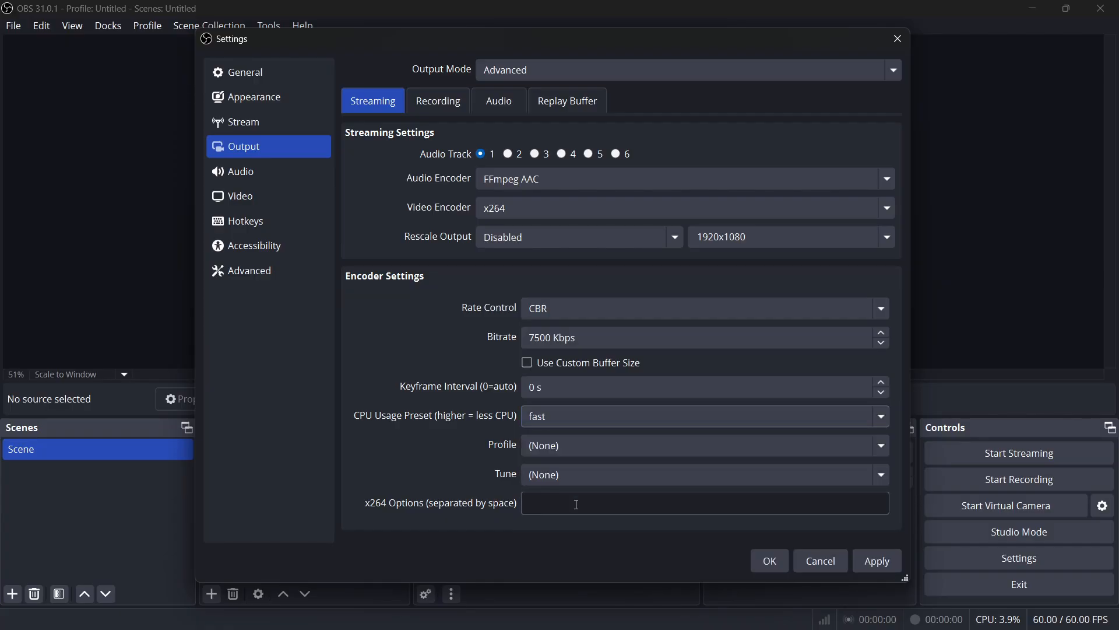
click(575, 415)
click(571, 466)
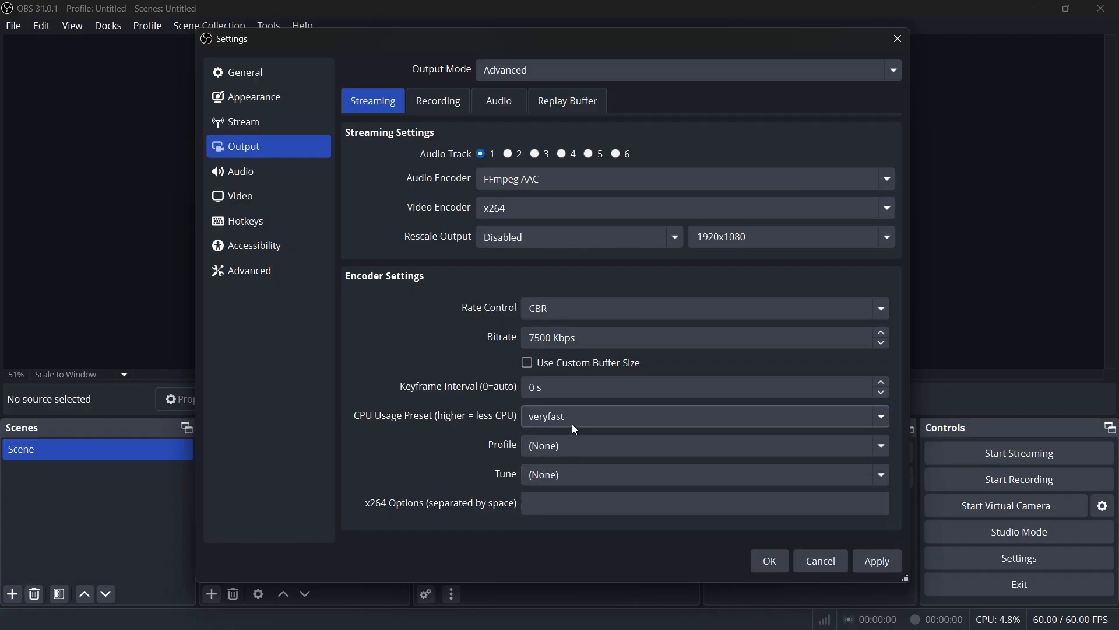
click(572, 424)
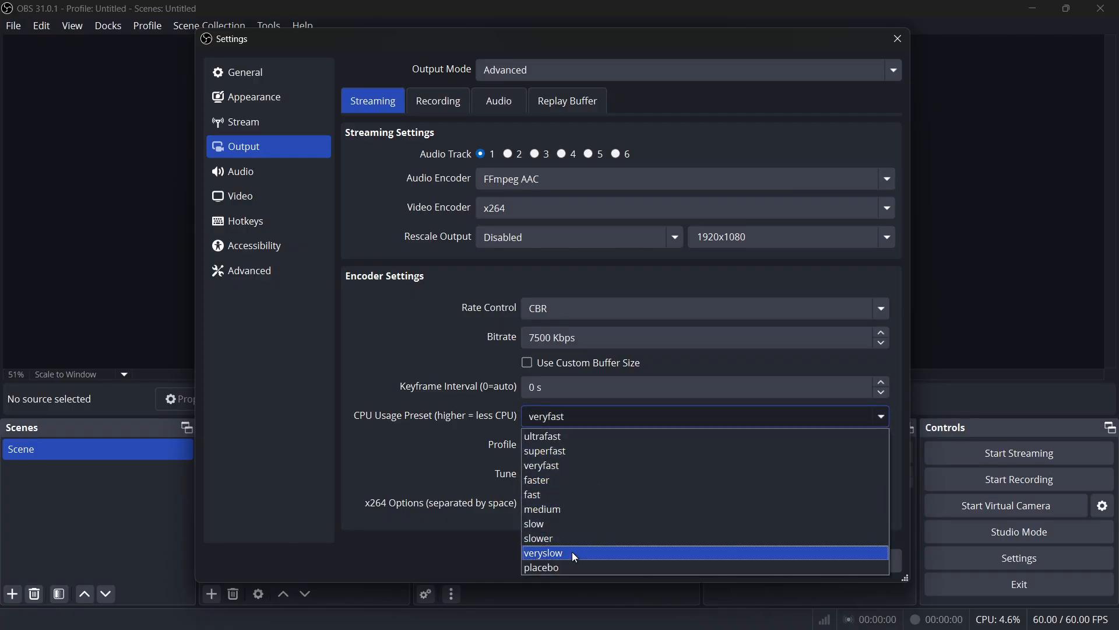
click(411, 444)
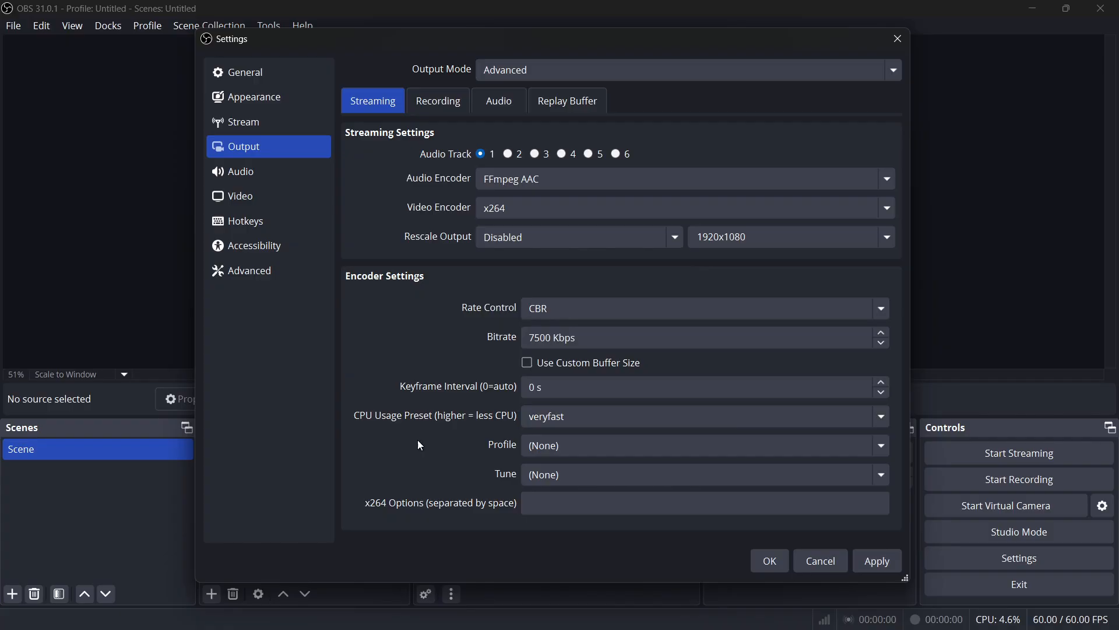
click(544, 415)
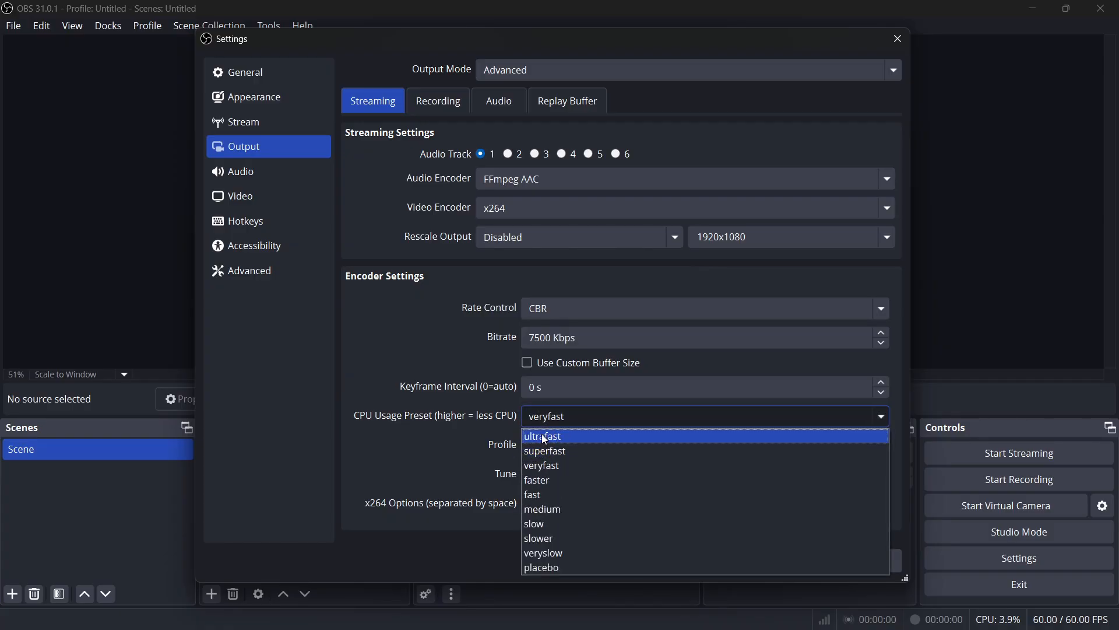
click(544, 438)
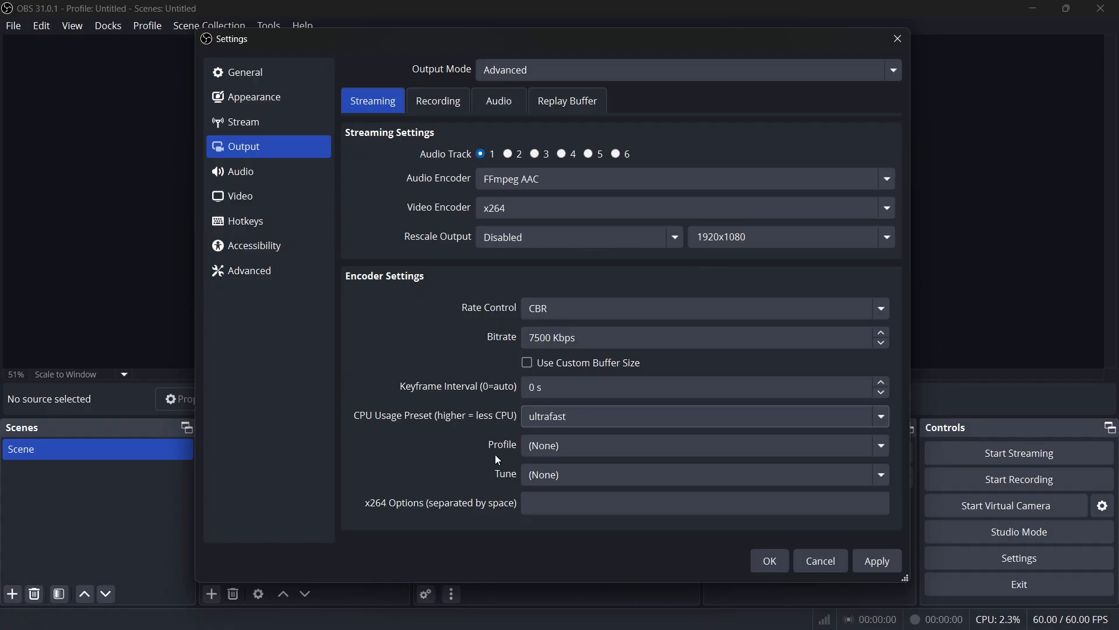
Step: Set the encoder profile to high and the tune option to zerolatency
click(544, 445)
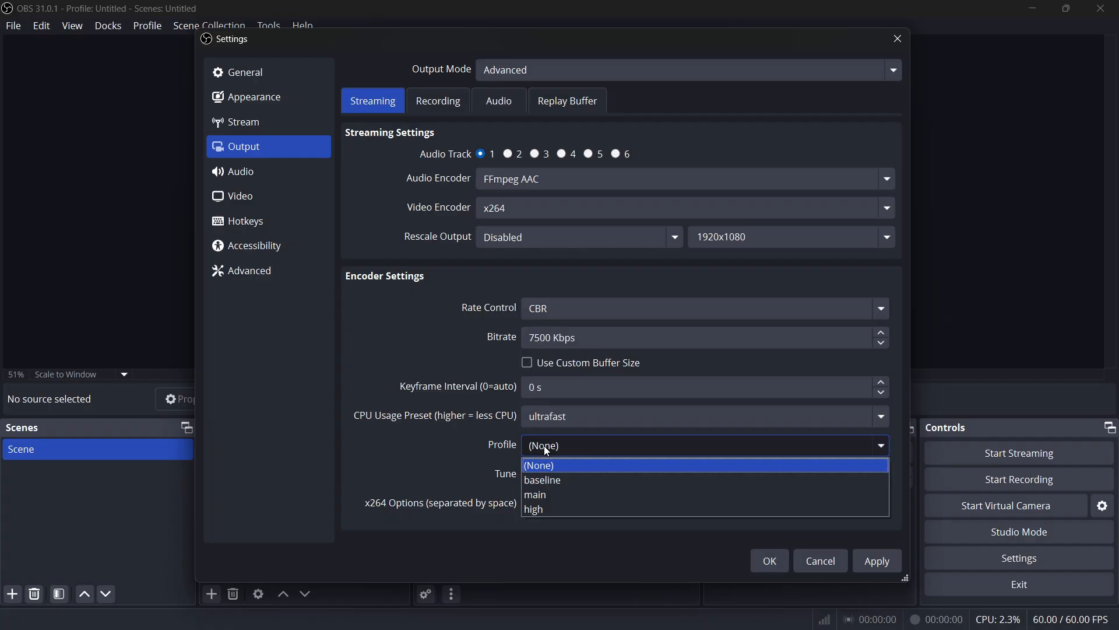
click(537, 509)
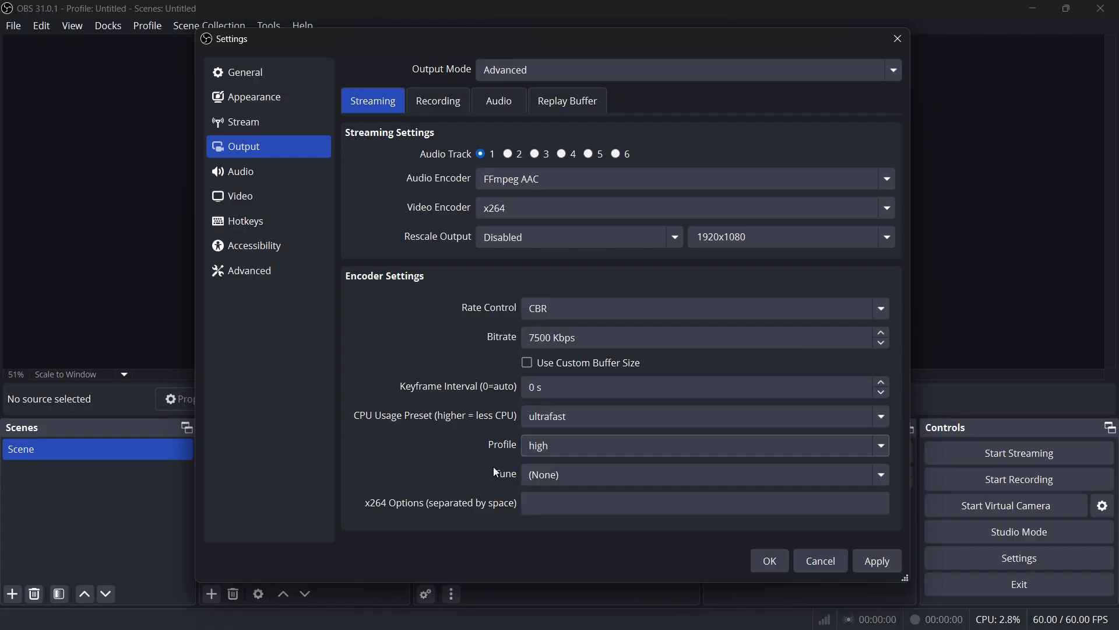
click(540, 474)
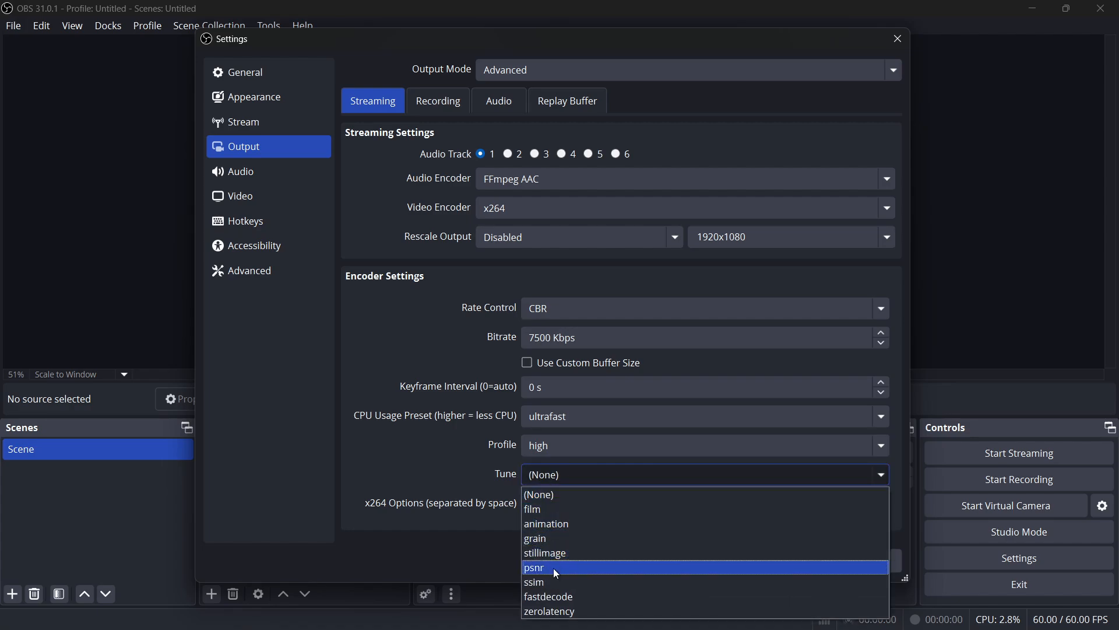
click(551, 611)
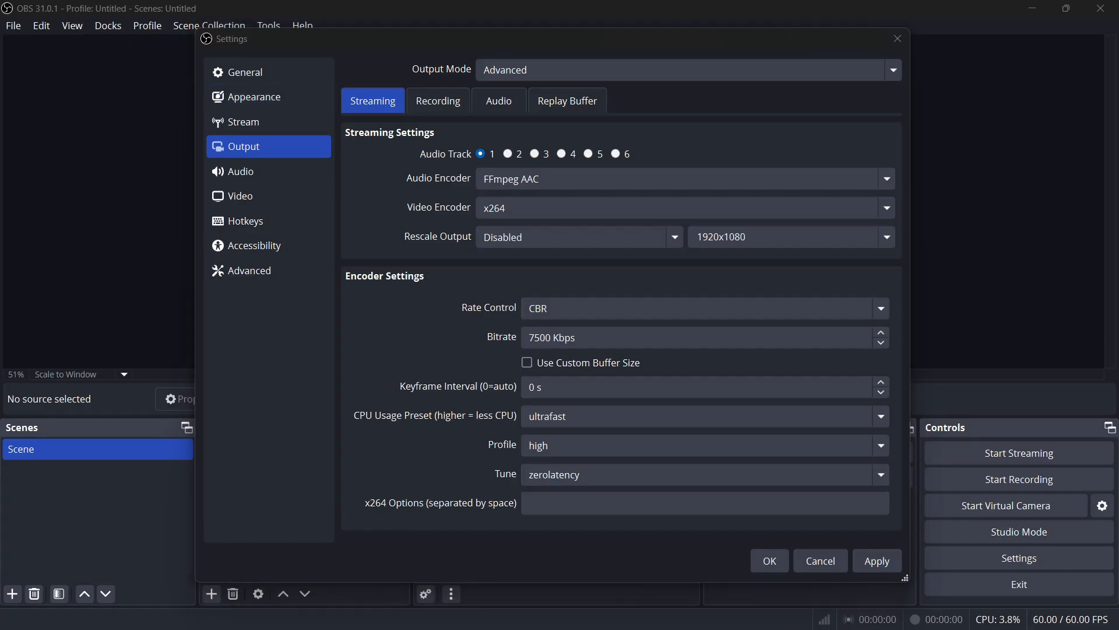
Step: Enter "bframes=2 b-adapt=0 partitions=none scenecut=0 no-weightb weightp=0 sliced-threads" as the custom x264 options and check the full string
click(540, 503)
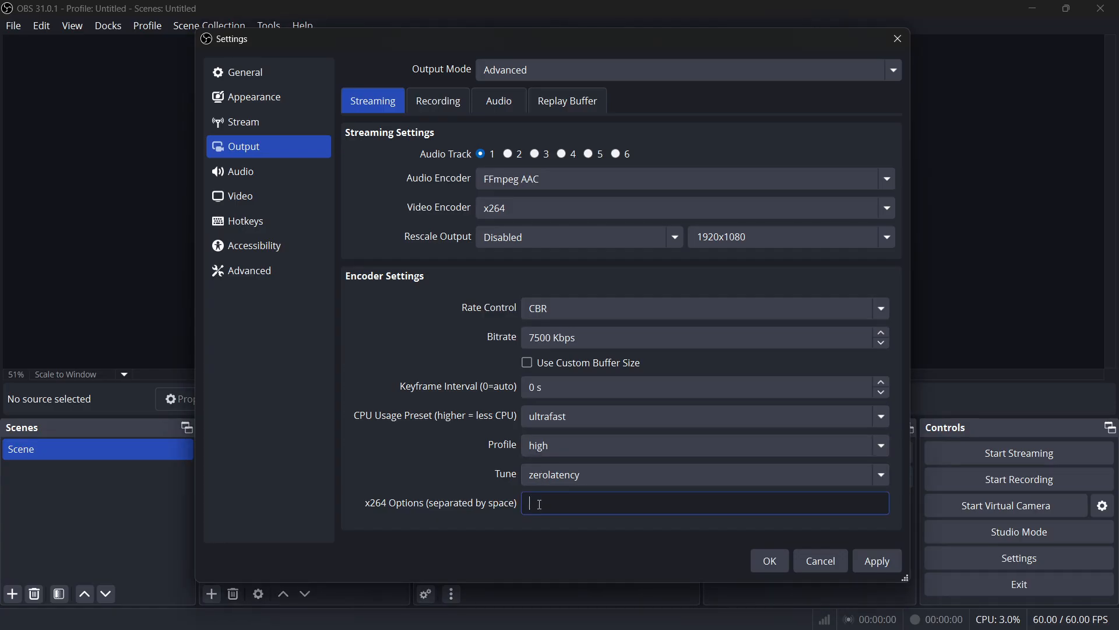
key(ctrl+v)
key(Home)
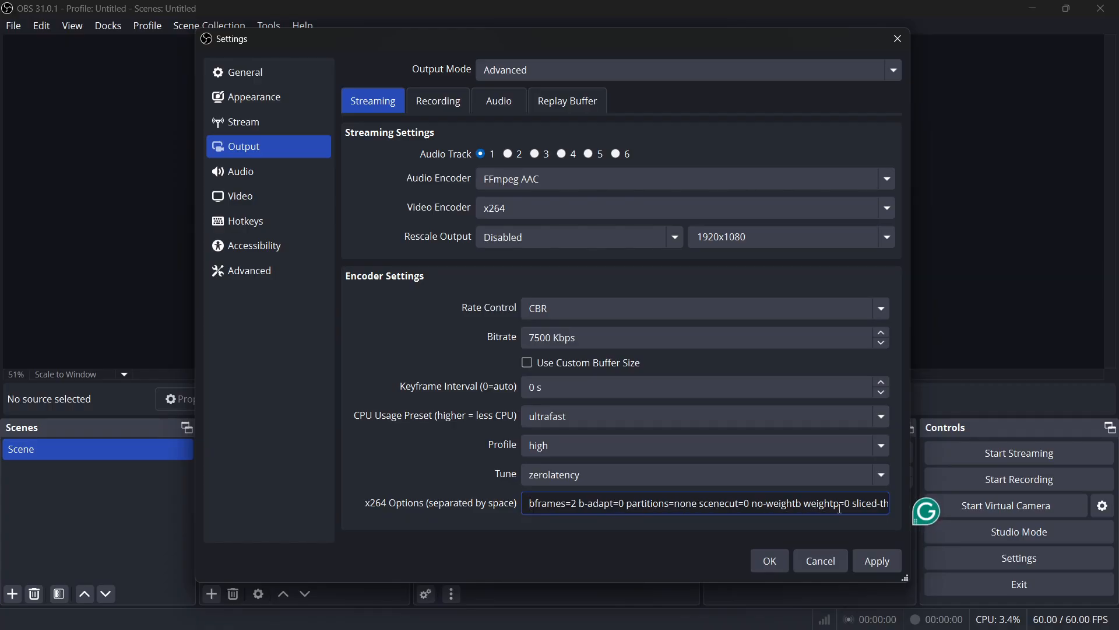
key(ctrl+a)
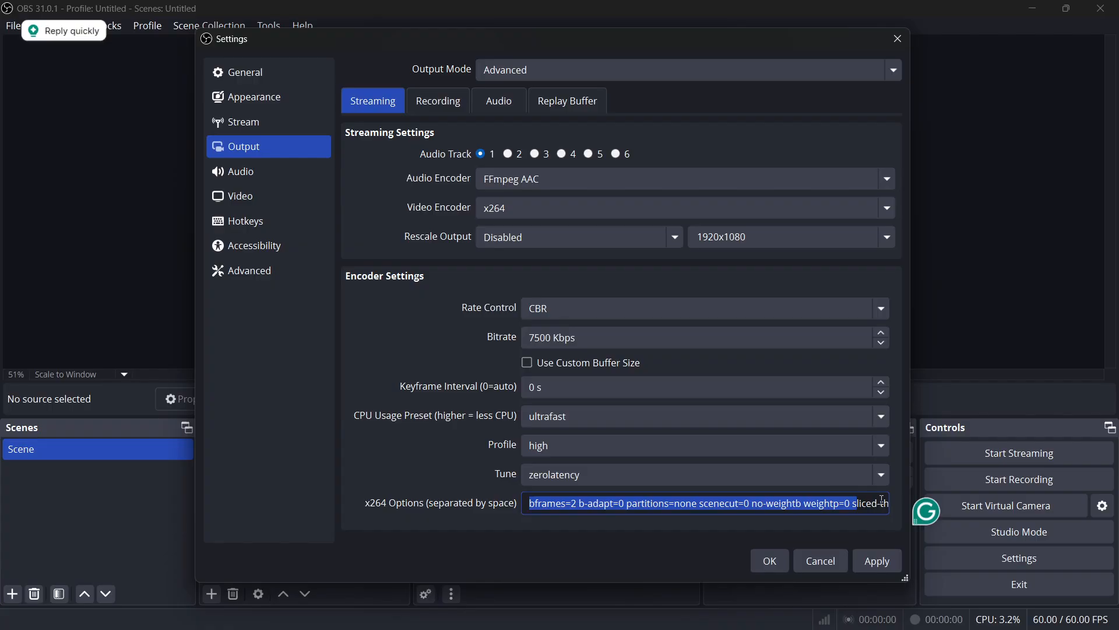
double_click(865, 503)
key(End)
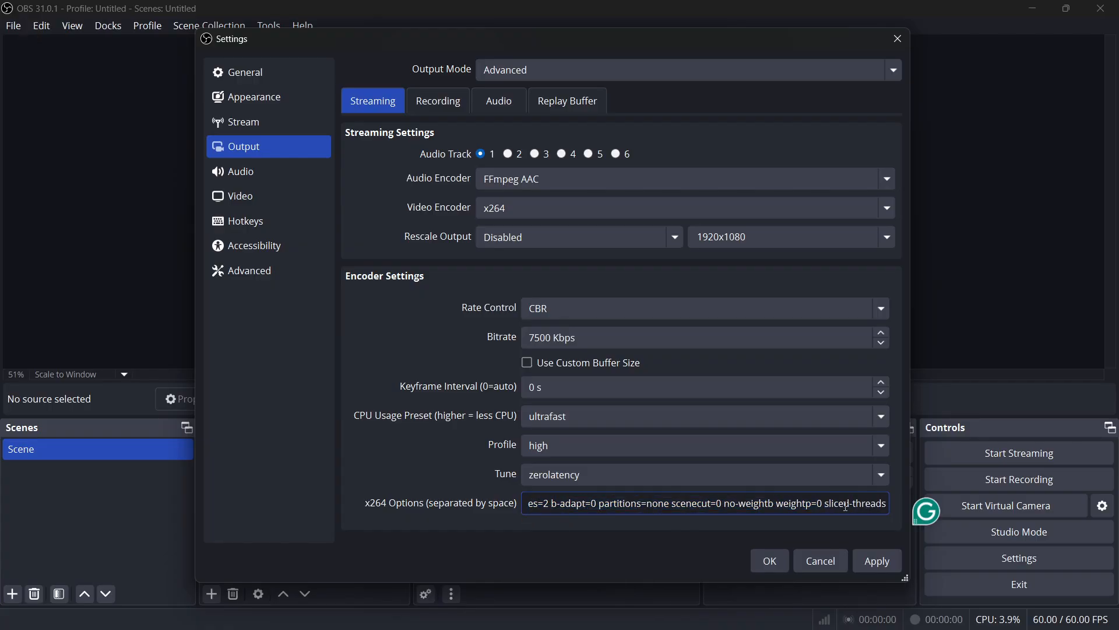
key(Home)
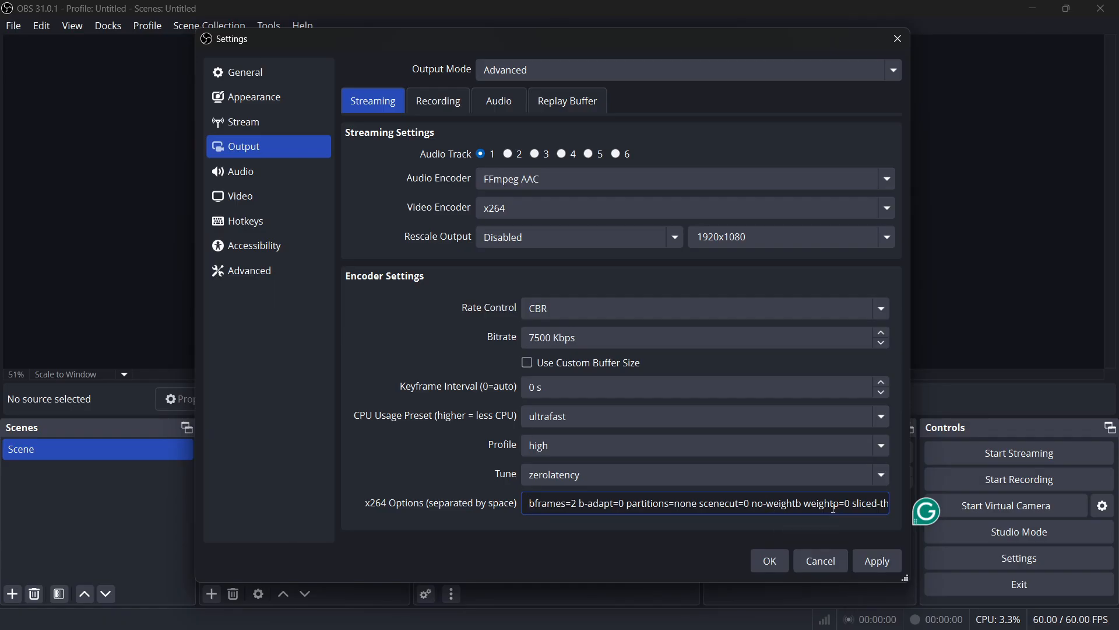
key(End)
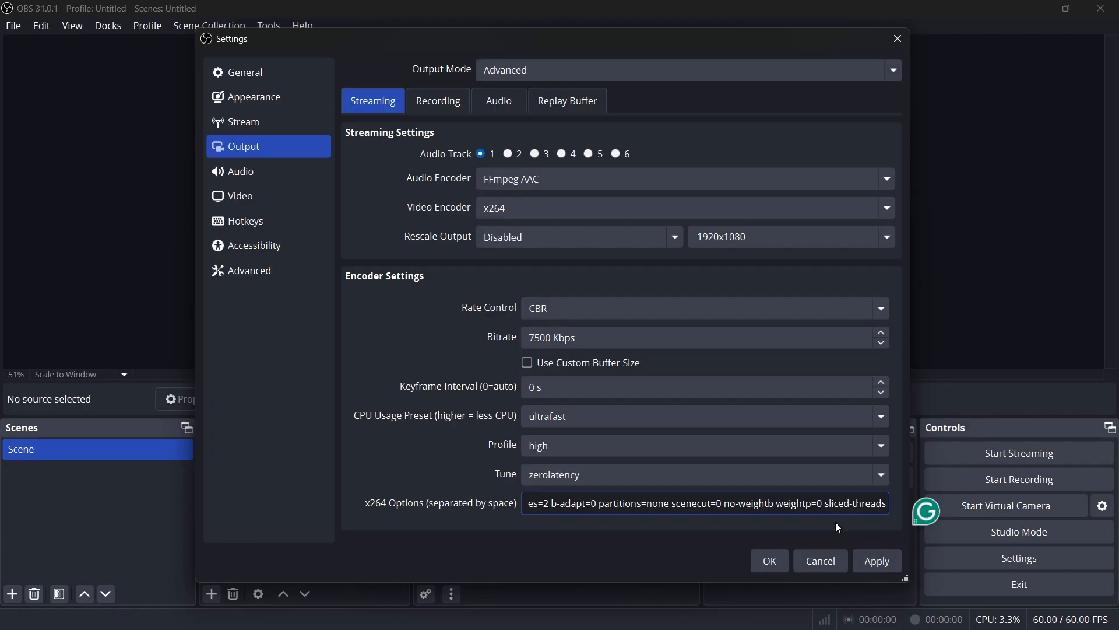
click(835, 522)
click(846, 508)
click(842, 523)
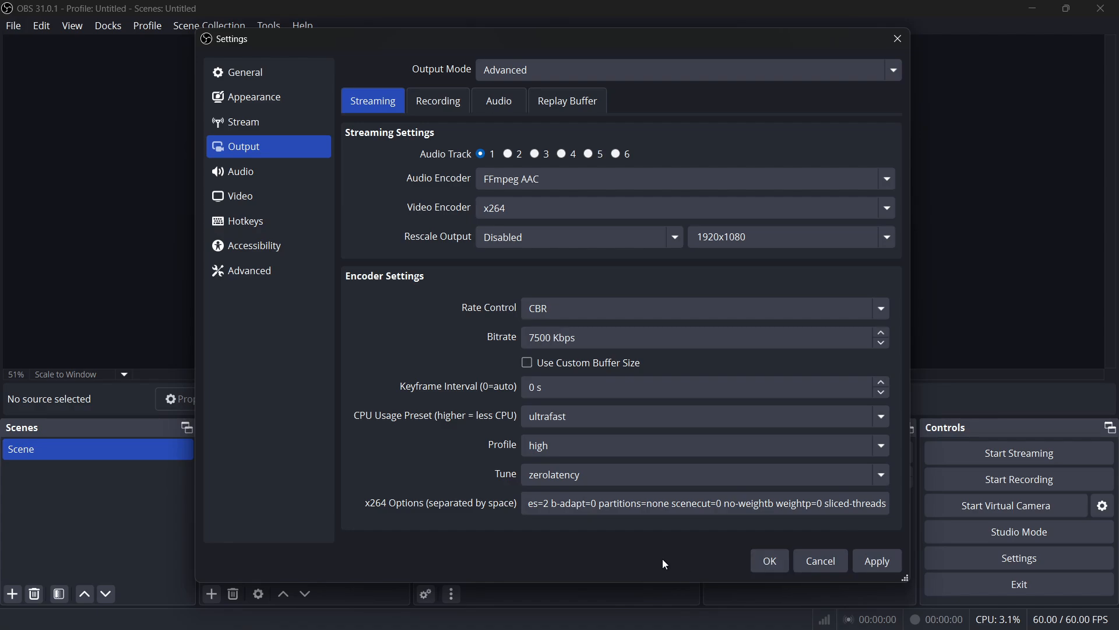
Step: Close the output settings and minimize the program to show the desktop
click(898, 39)
click(577, 325)
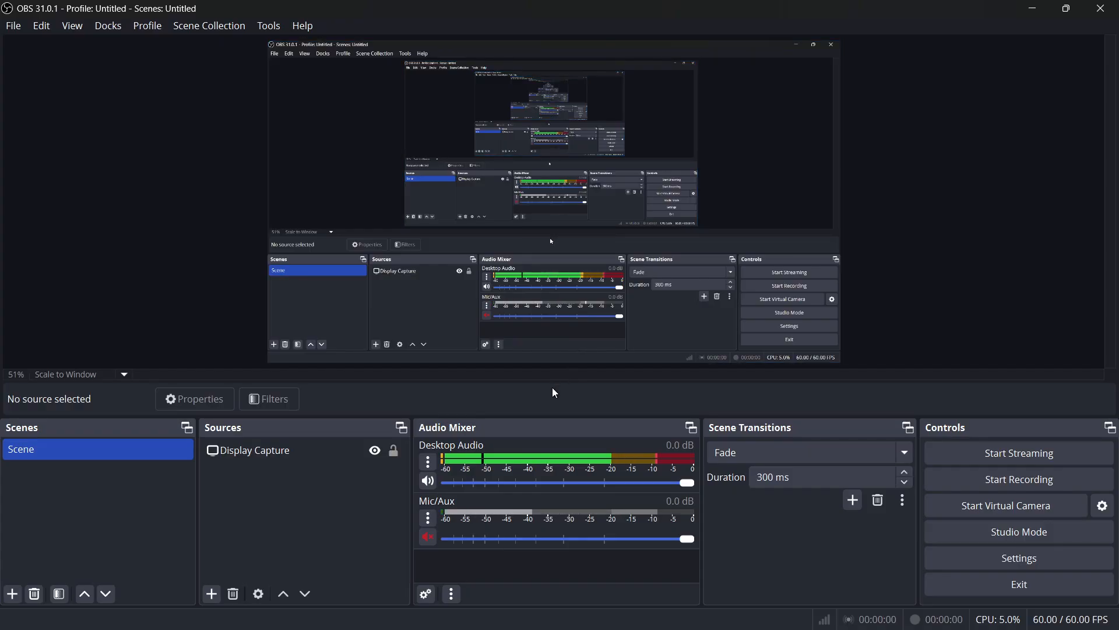
click(1032, 9)
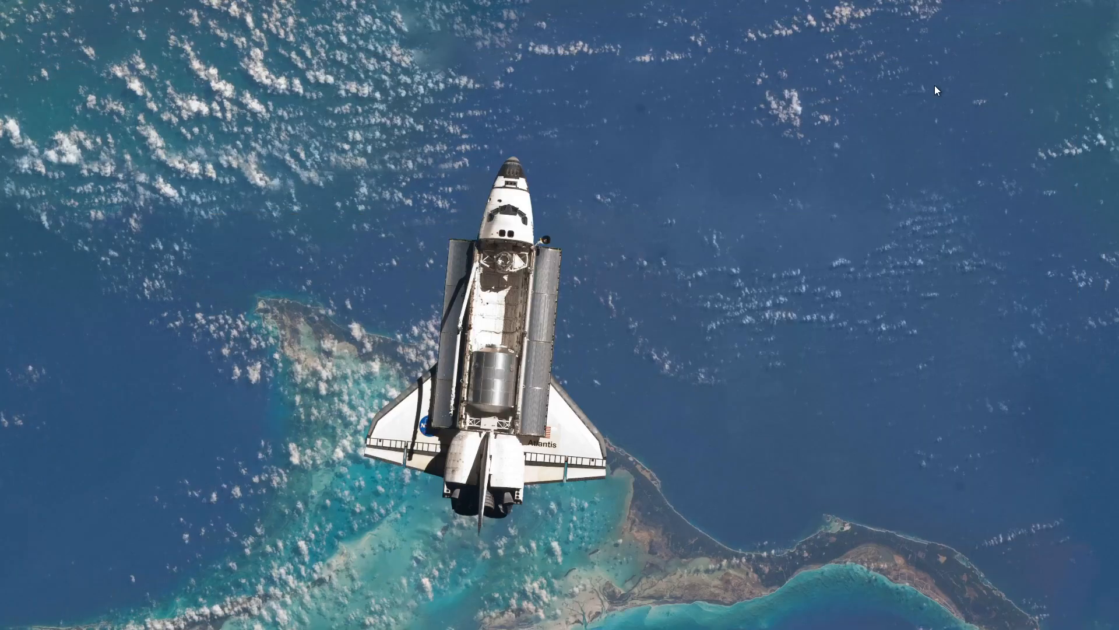